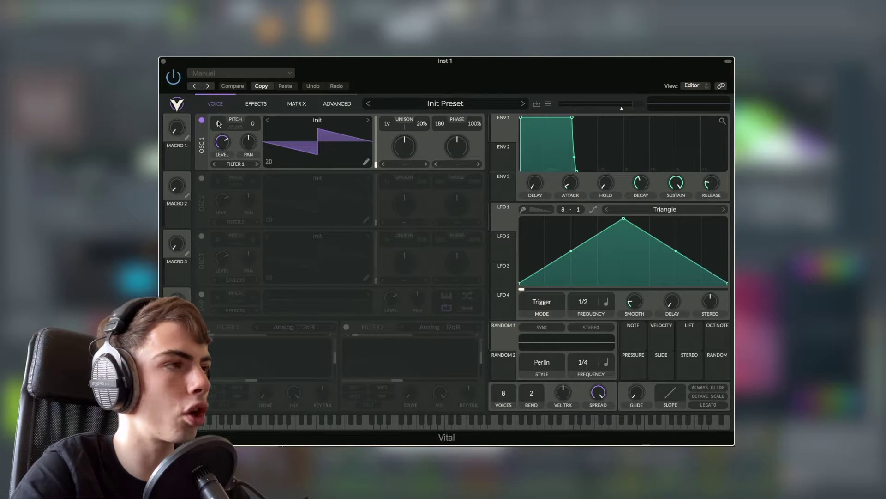
# - Transpose oscillator 1 up 12 semitones, audition it, and set its unison to 3 voices with 8% detune
pyautogui.moveTo(218, 124); pyautogui.dragTo(219, 100)
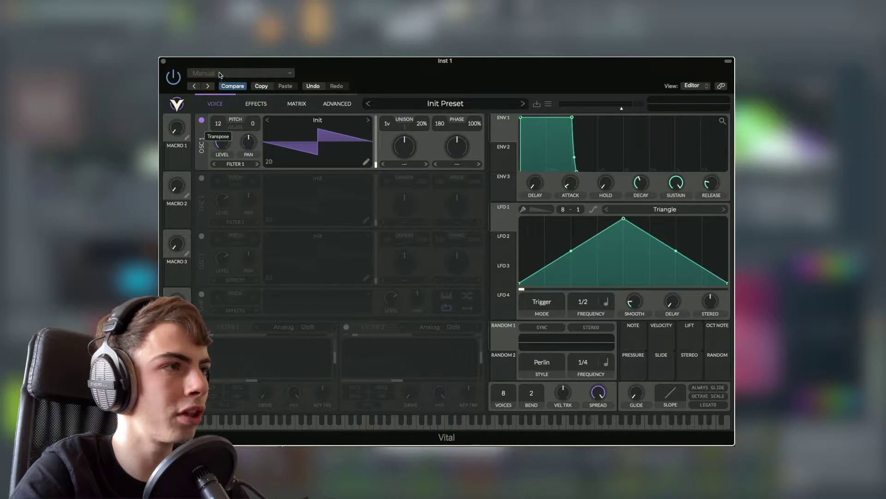
pyautogui.press('space')
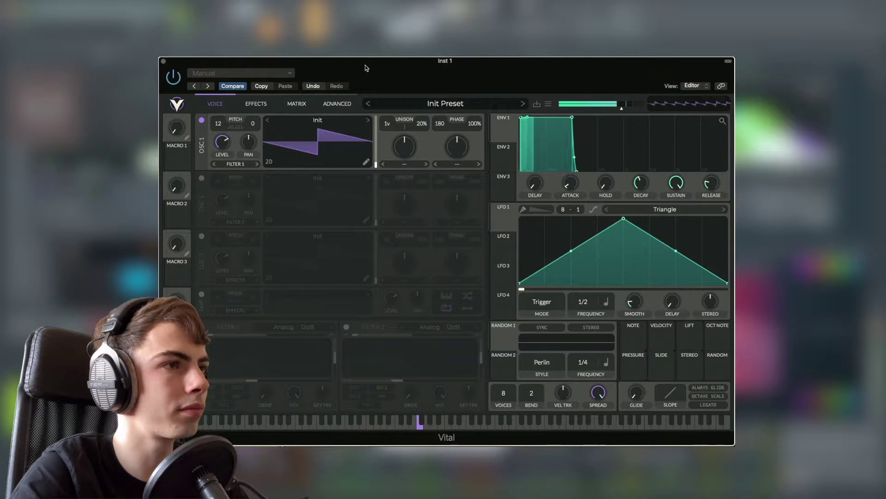
pyautogui.press('space')
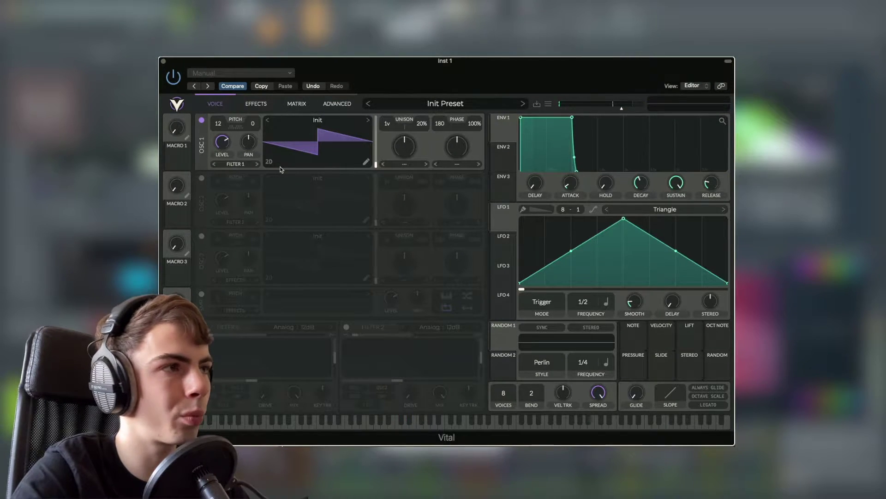
pyautogui.moveTo(387, 126); pyautogui.dragTo(420, 137)
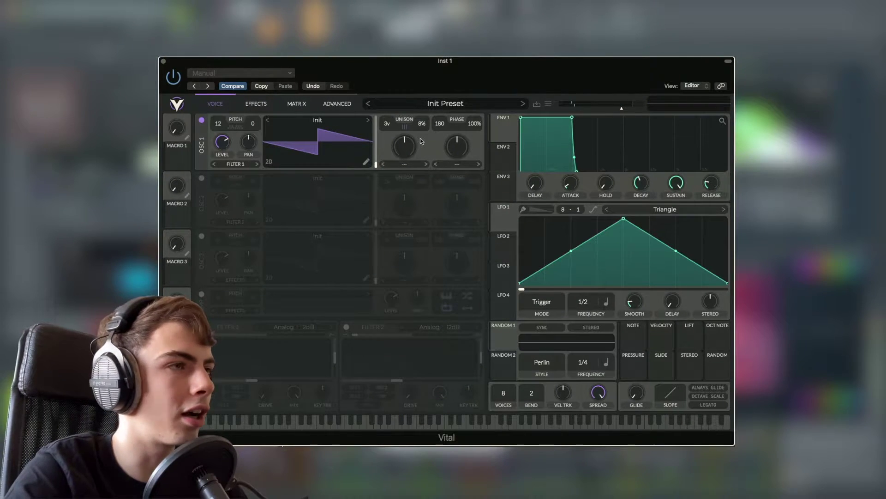
# - Enable oscillator 2, transpose it to 24 semitones, and set its unison to 3 voices with 8% detune
pyautogui.click(201, 178)
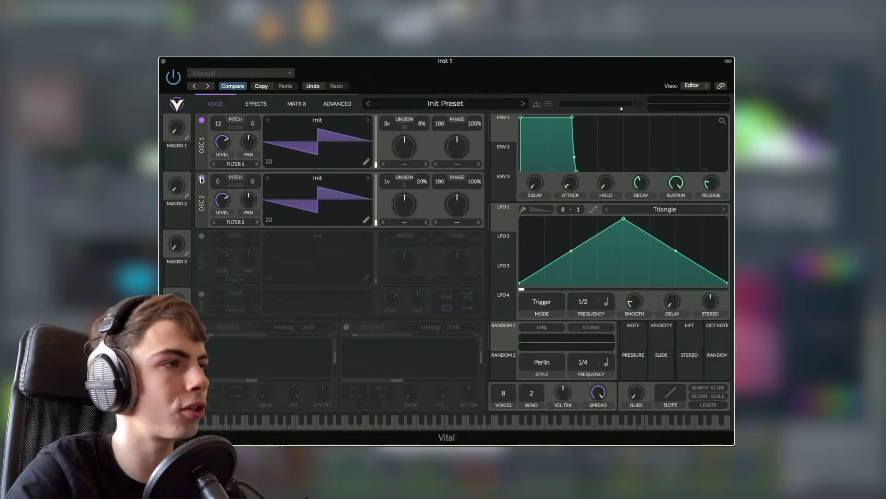
pyautogui.moveTo(221, 151); pyautogui.dragTo(225, 114)
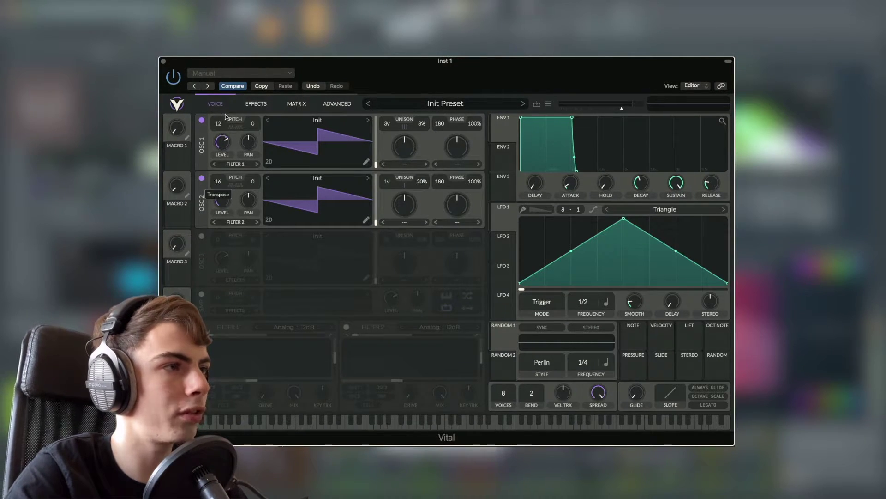
pyautogui.moveTo(228, 79); pyautogui.dragTo(228, 83)
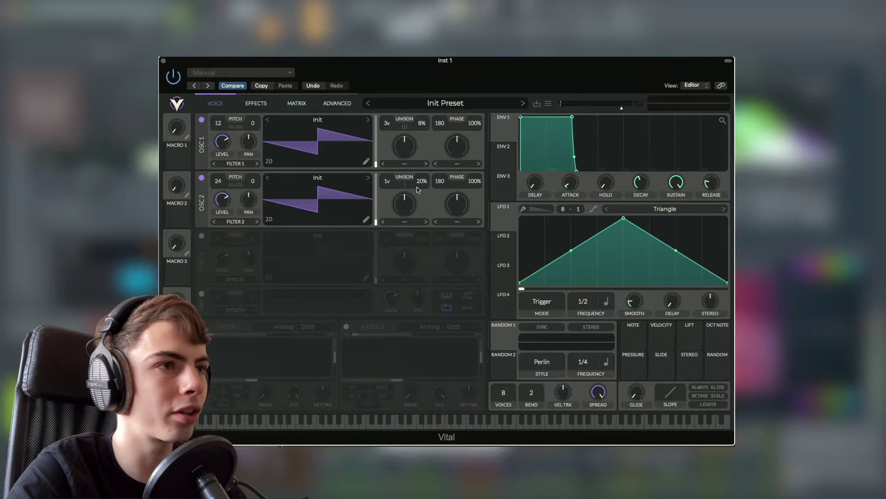
pyautogui.moveTo(391, 184); pyautogui.dragTo(392, 172)
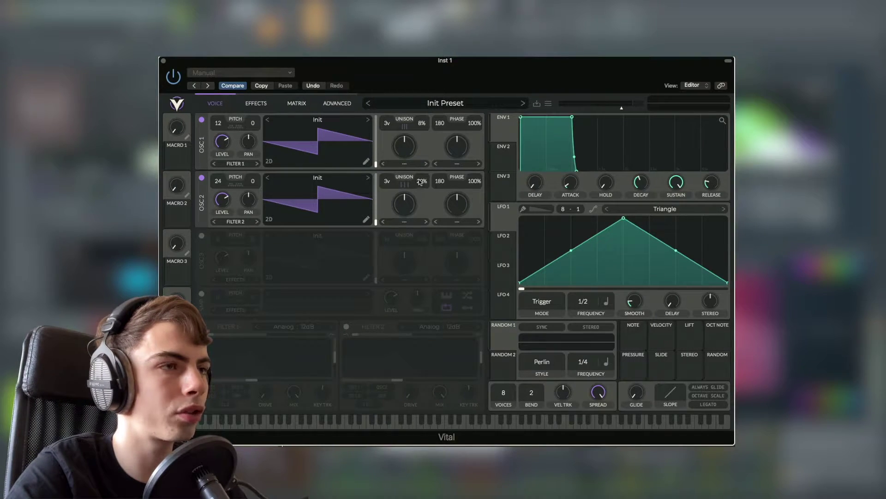
pyautogui.moveTo(418, 197); pyautogui.dragTo(418, 193)
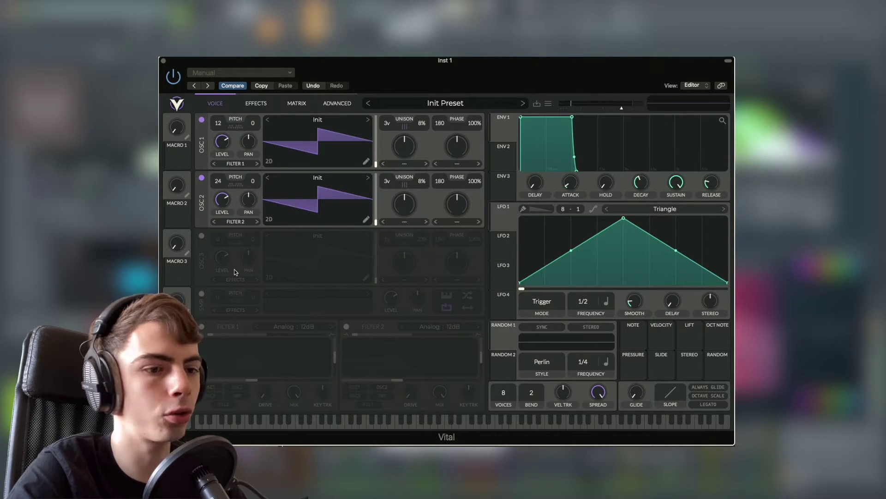
# - Enable oscillator 3 with the Basic Shapes sine wave, transpose it to -12 semitones, and audition the sound
pyautogui.click(203, 236)
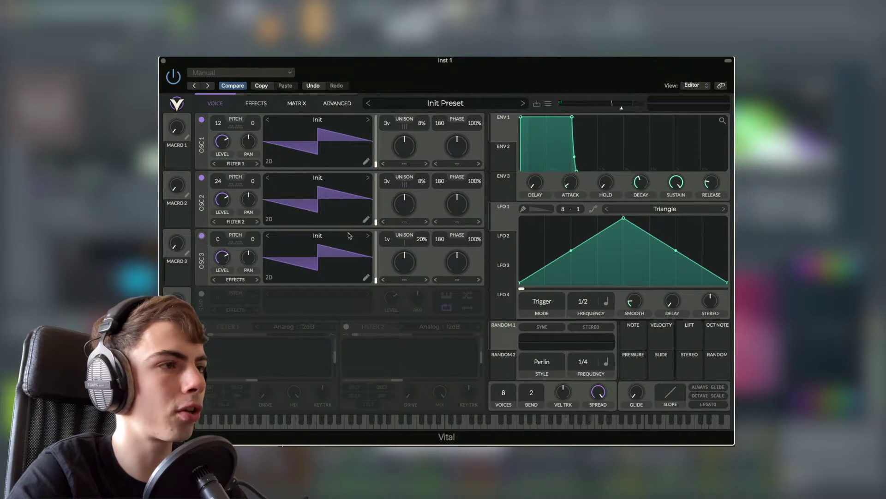
pyautogui.click(339, 235)
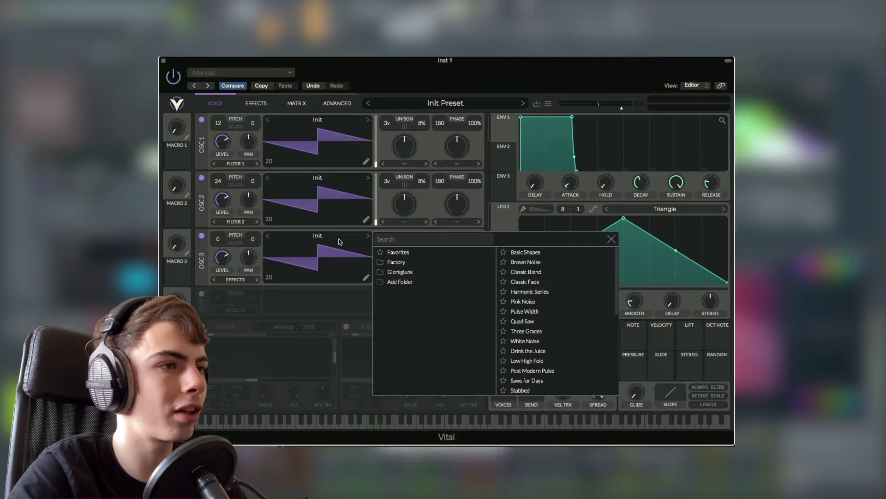
pyautogui.click(530, 254)
pyautogui.click(326, 257)
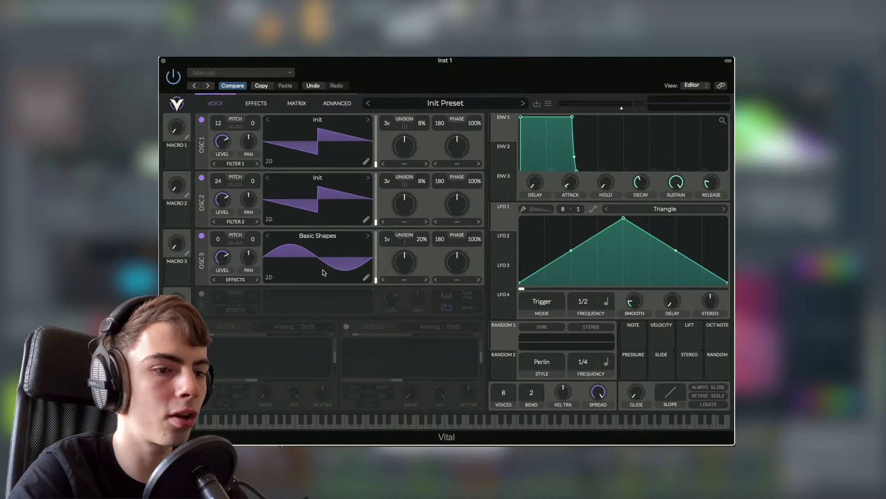
pyautogui.moveTo(218, 249); pyautogui.dragTo(220, 250)
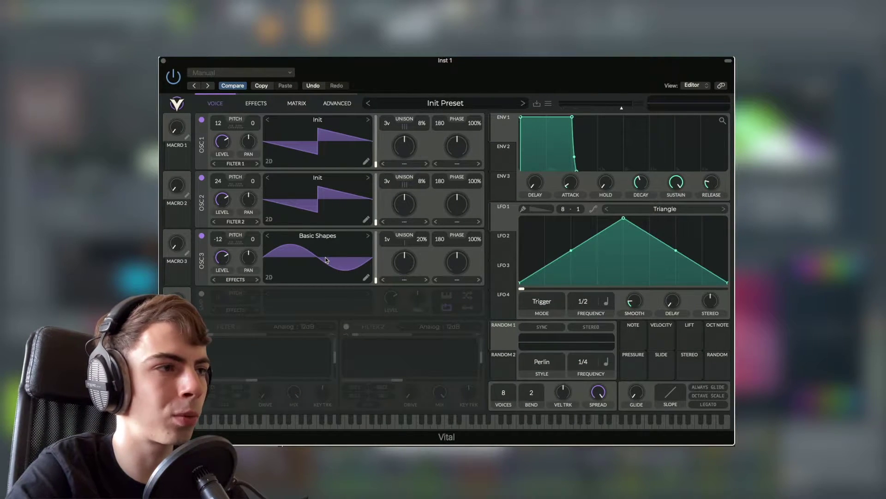
pyautogui.press('space')
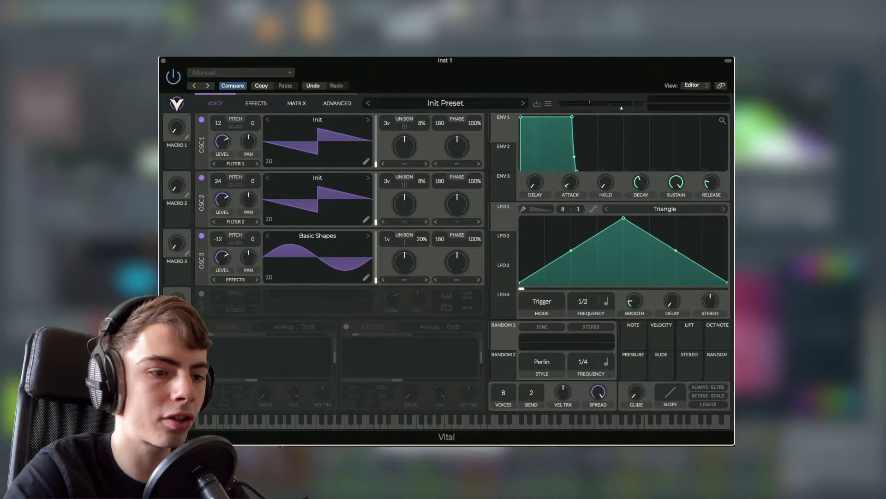
# - Reshape LFO 1 into a quick rise with a curved decay, and set its mode to Envelope and frequency to 1/4
pyautogui.moveTo(623, 221); pyautogui.dragTo(546, 214)
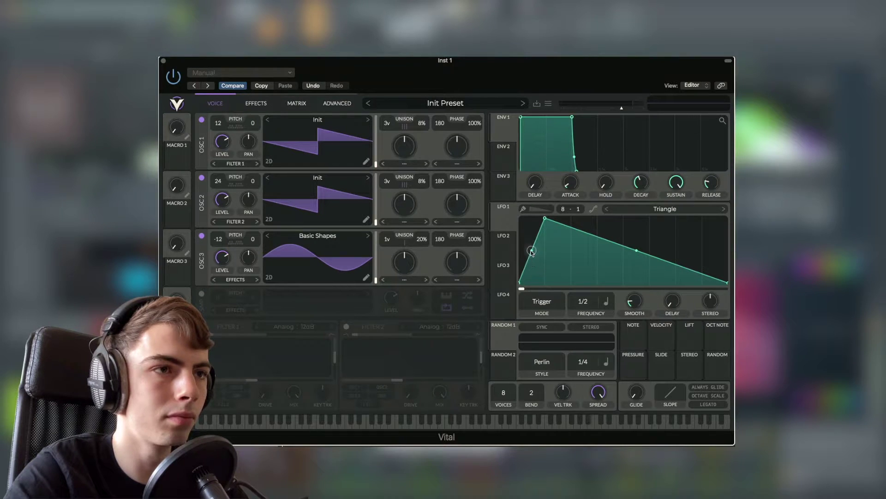
pyautogui.moveTo(636, 250); pyautogui.dragTo(637, 259)
pyautogui.click(542, 303)
pyautogui.click(539, 344)
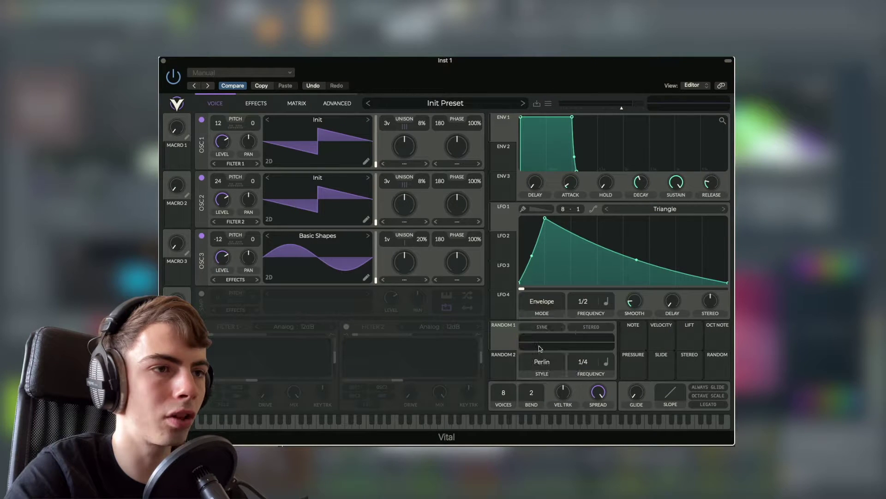
pyautogui.moveTo(588, 291); pyautogui.dragTo(591, 299)
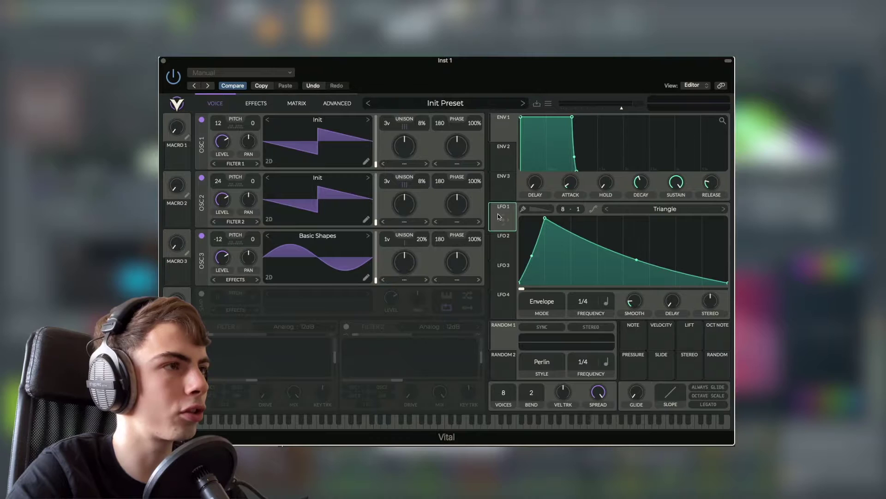
# - Lower the levels of all three oscillators to zero and modulate each level with LFO 1
pyautogui.moveTo(216, 134); pyautogui.dragTo(209, 266)
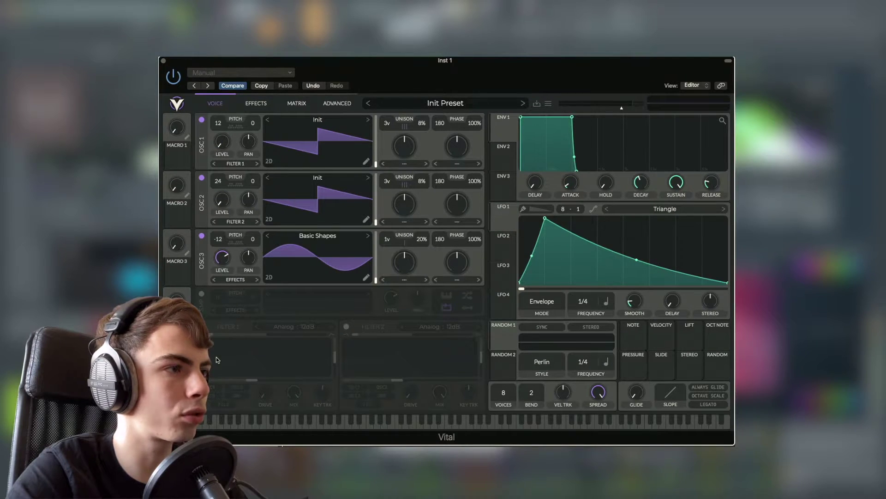
pyautogui.moveTo(497, 214); pyautogui.dragTo(226, 139)
pyautogui.moveTo(513, 222); pyautogui.dragTo(223, 259)
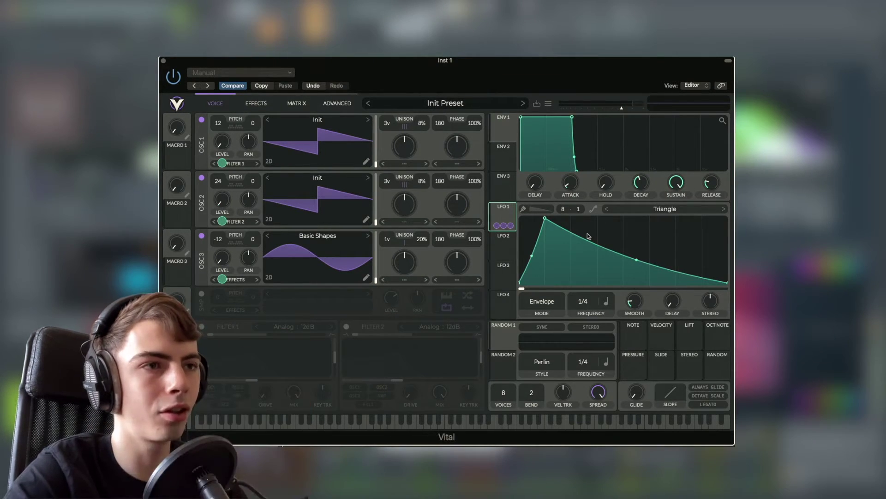
# - Enable Filter 1, route oscillators 1 and 2 through it, and lower its resonance to minimum
pyautogui.click(202, 327)
pyautogui.click(203, 327)
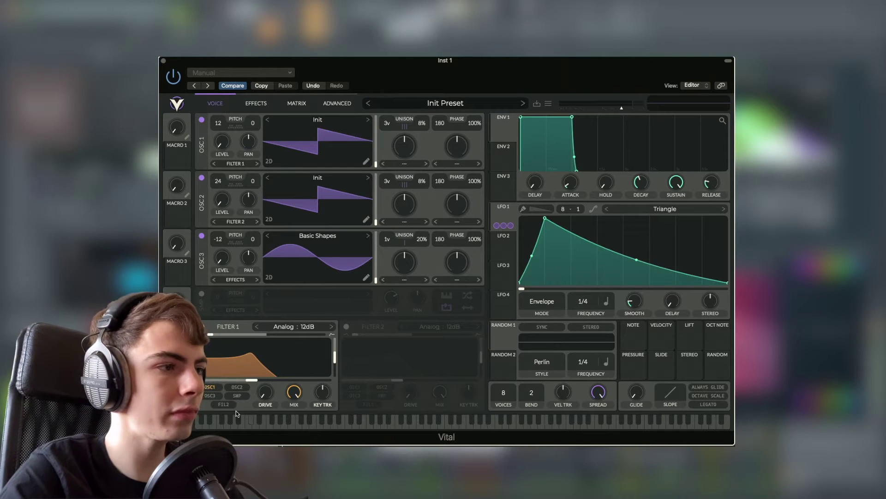
pyautogui.click(236, 386)
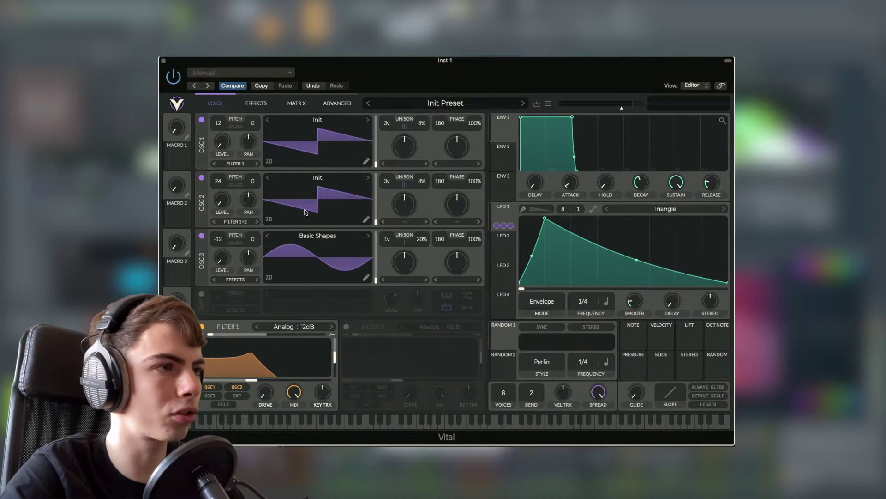
pyautogui.moveTo(335, 367)
pyautogui.mouseDown()
pyautogui.moveTo(336, 379)
pyautogui.moveTo(336, 351)
pyautogui.moveTo(335, 378)
pyautogui.mouseUp()
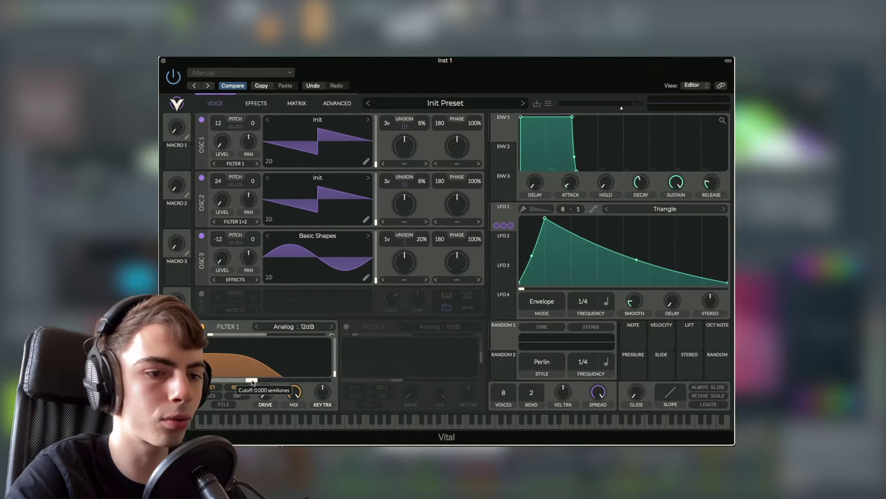
# - Modulate Filter 1's cutoff with LFO 1, reduce the modulation amount to about 64, and audition the result
pyautogui.moveTo(503, 225); pyautogui.dragTo(256, 380)
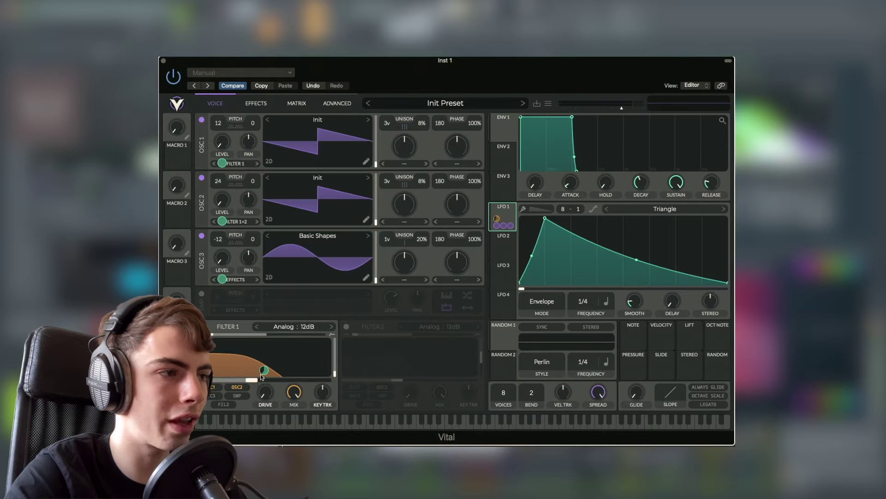
pyautogui.moveTo(264, 373)
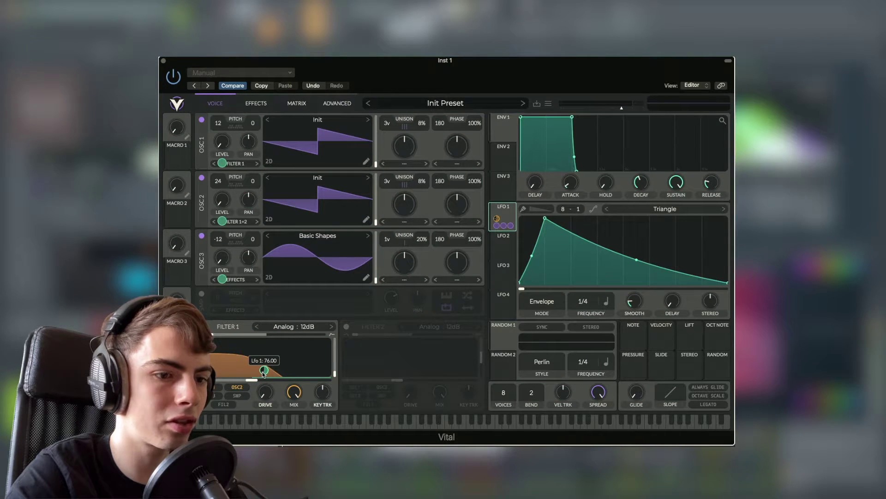
pyautogui.moveTo(263, 372); pyautogui.dragTo(264, 375)
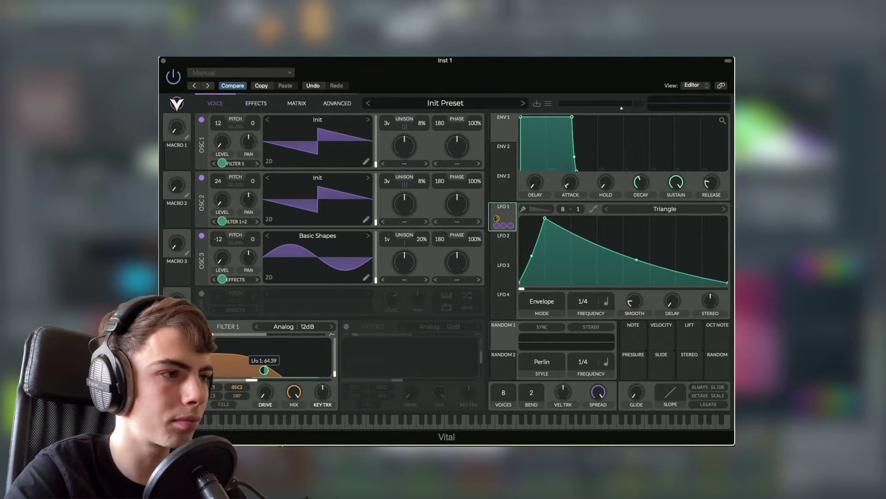
pyautogui.moveTo(264, 373); pyautogui.dragTo(263, 375)
pyautogui.press('space')
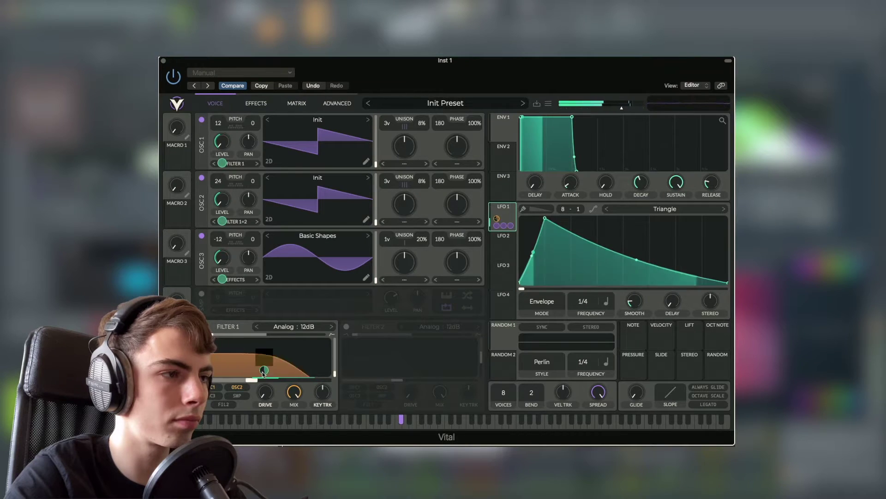
pyautogui.press('space')
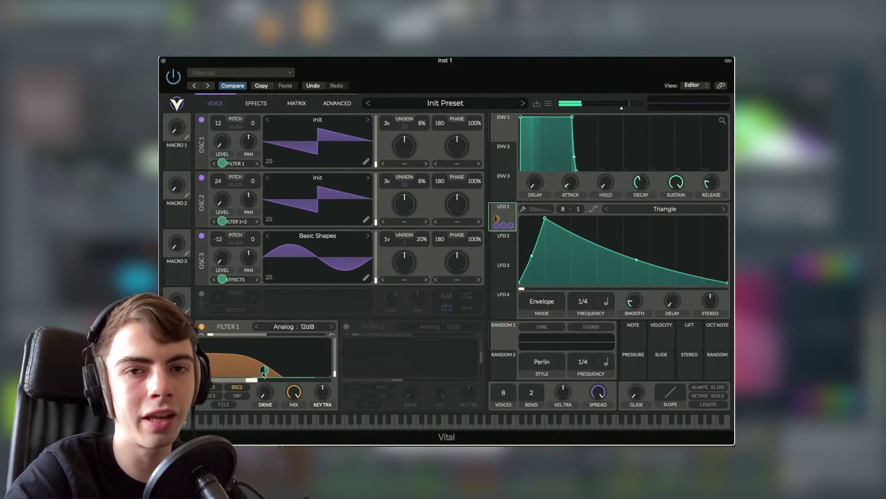
# - Enable Filter 2 as Diode: Low Shelf, route only oscillator 3 through it, and raise its drive to maximum
pyautogui.click(347, 326)
pyautogui.click(430, 327)
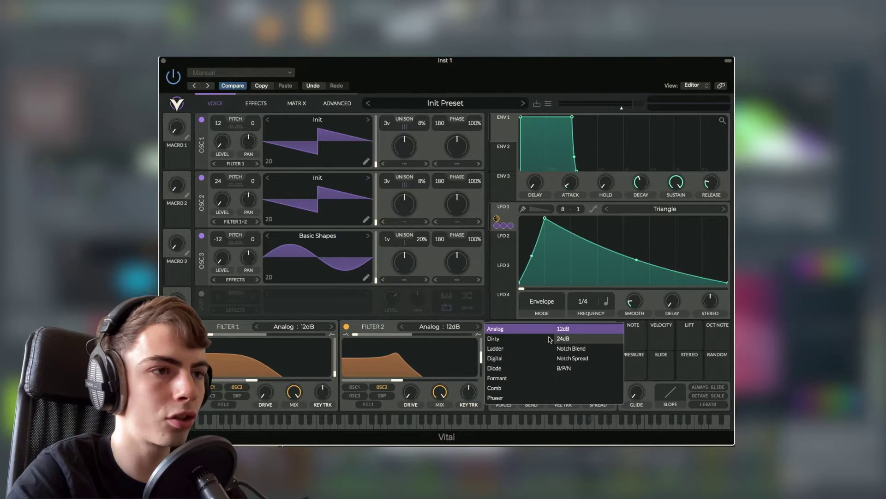
pyautogui.click(499, 369)
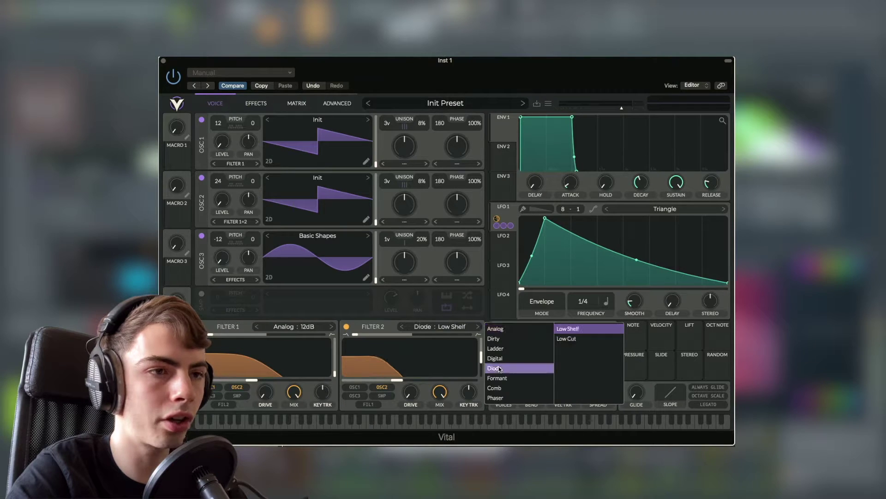
pyautogui.click(569, 329)
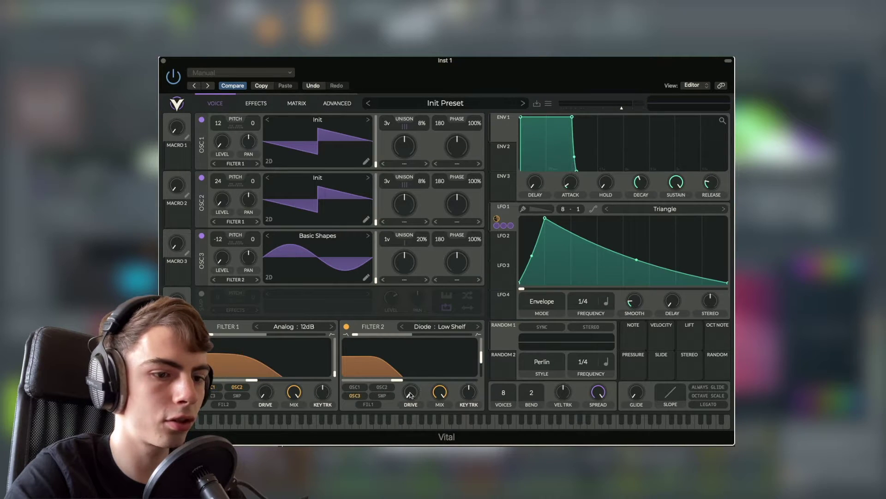
pyautogui.moveTo(410, 395); pyautogui.dragTo(392, 174)
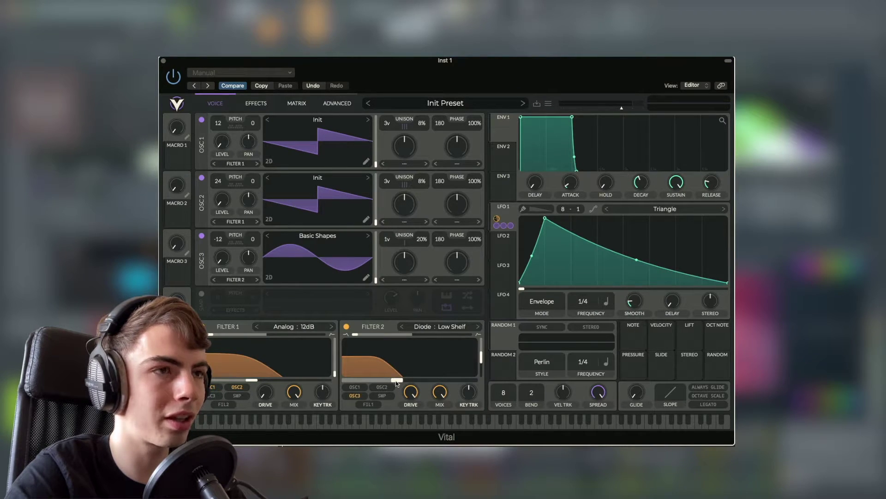
# - Modulate Filter 2's cutoff with LFO 1 and audition the patch
pyautogui.moveTo(497, 218); pyautogui.dragTo(409, 370)
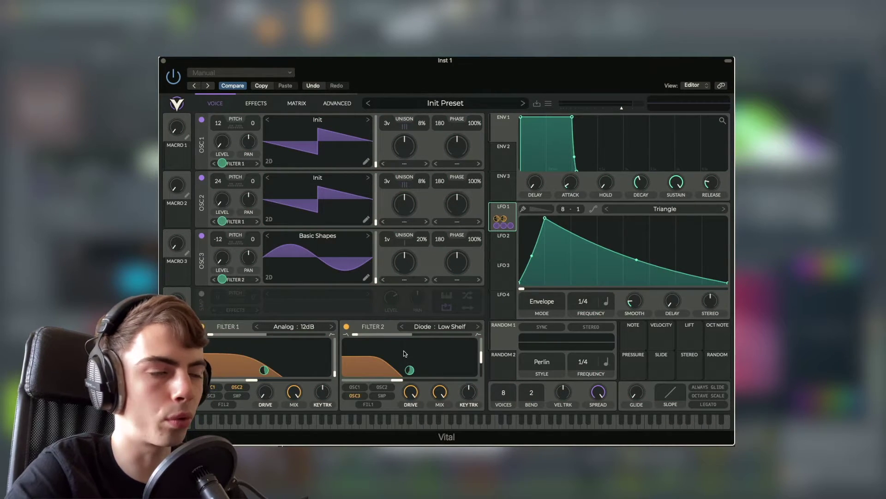
pyautogui.press('space')
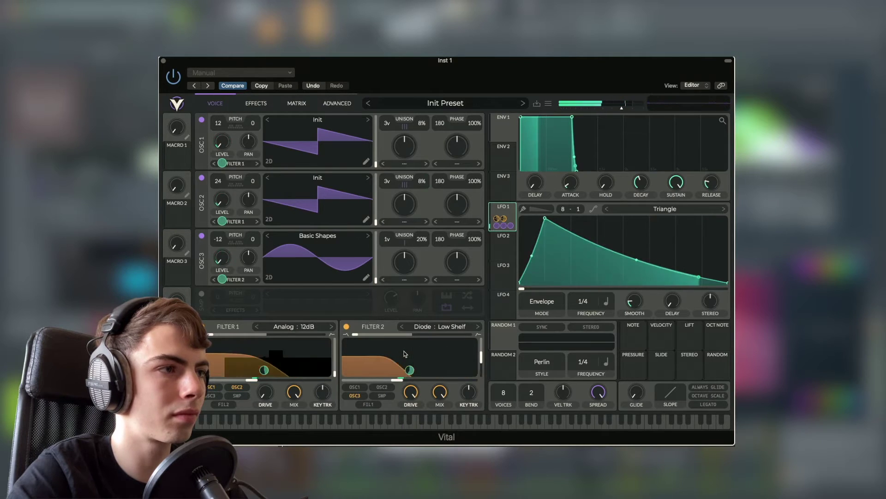
pyautogui.press('space')
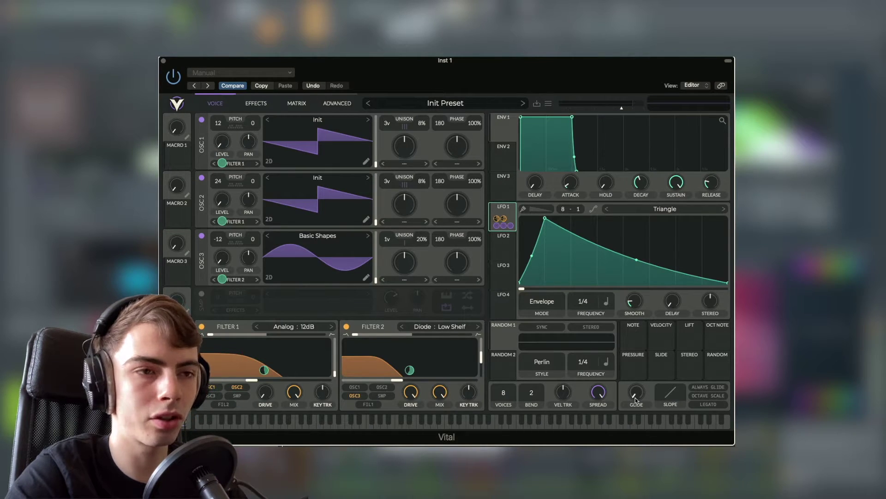
# - Set the glide time to about 0.085 secs, enable Always Glide, and audition the patch
pyautogui.moveTo(635, 396); pyautogui.dragTo(637, 378)
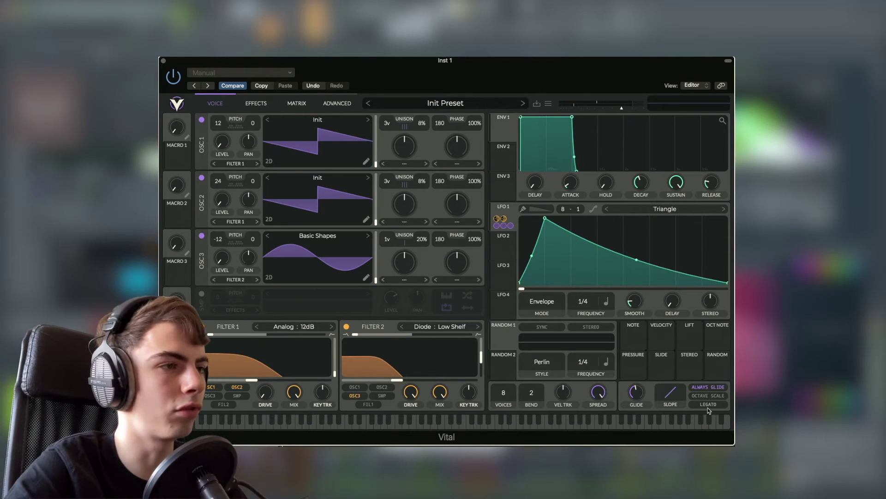
pyautogui.moveTo(643, 389)
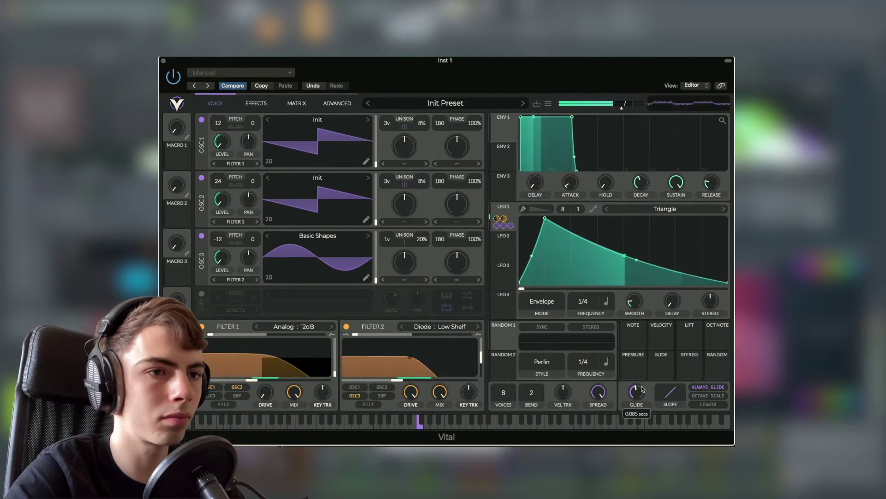
pyautogui.click(699, 389)
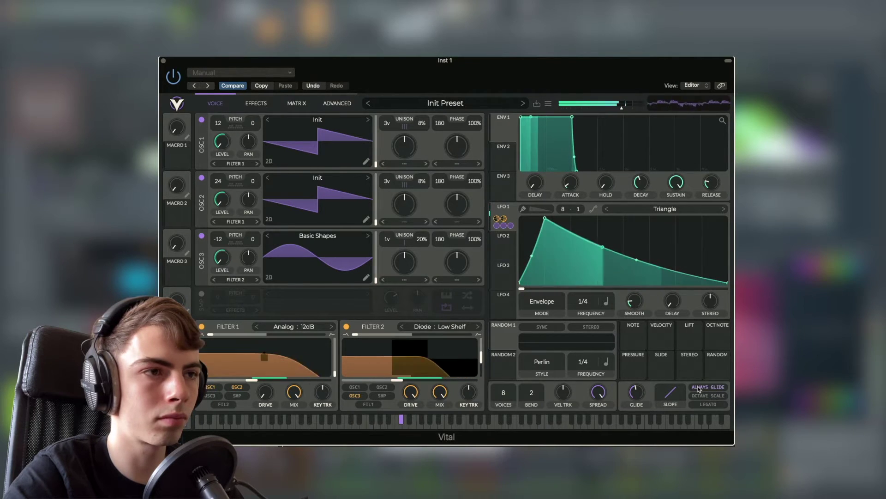
# - Enable the Chorus and Compressor effects, lower the compressor's release to 0%, and audition the sound
pyautogui.click(251, 103)
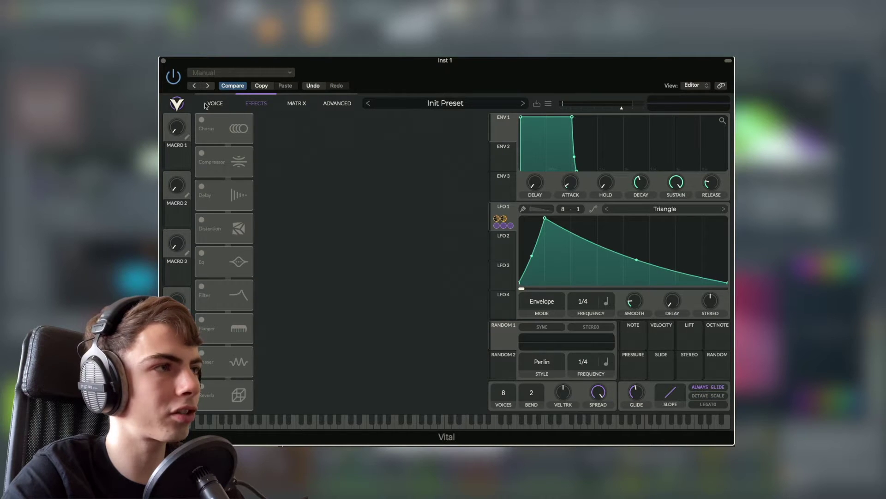
pyautogui.click(202, 120)
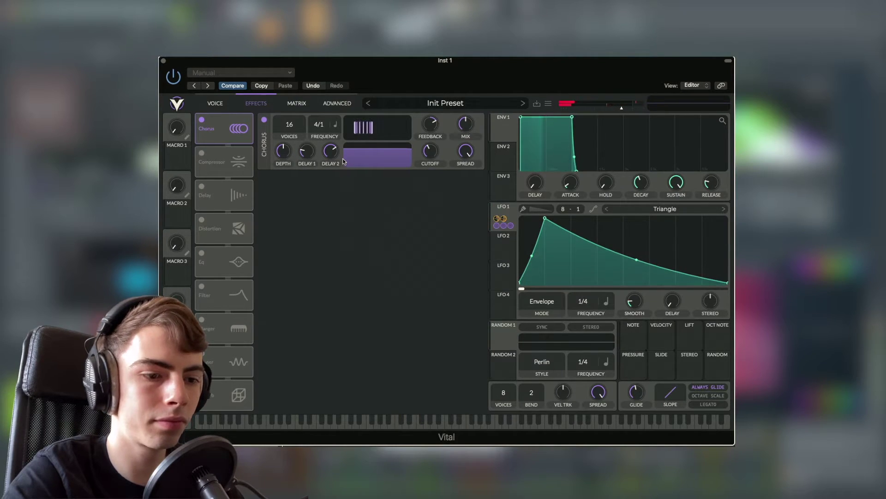
pyautogui.click(202, 153)
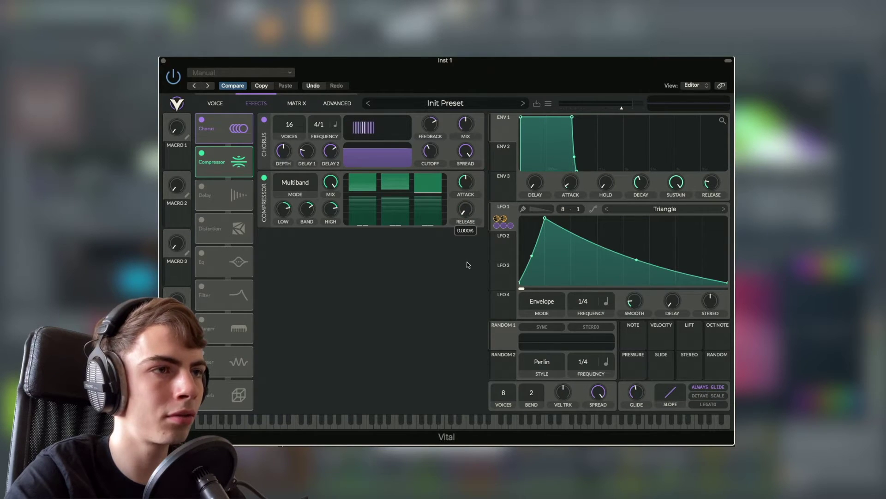
pyautogui.moveTo(467, 260); pyautogui.dragTo(468, 263)
pyautogui.press('space')
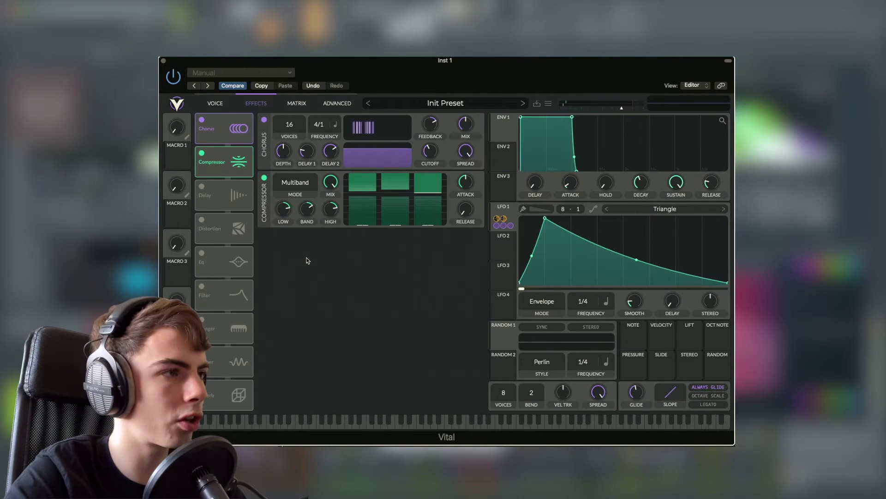
# - Enable Distortion, place it directly after the Compressor in the effects chain, and set its type to Hard Clip with increased drive
pyautogui.click(202, 221)
pyautogui.moveTo(203, 221); pyautogui.dragTo(229, 184)
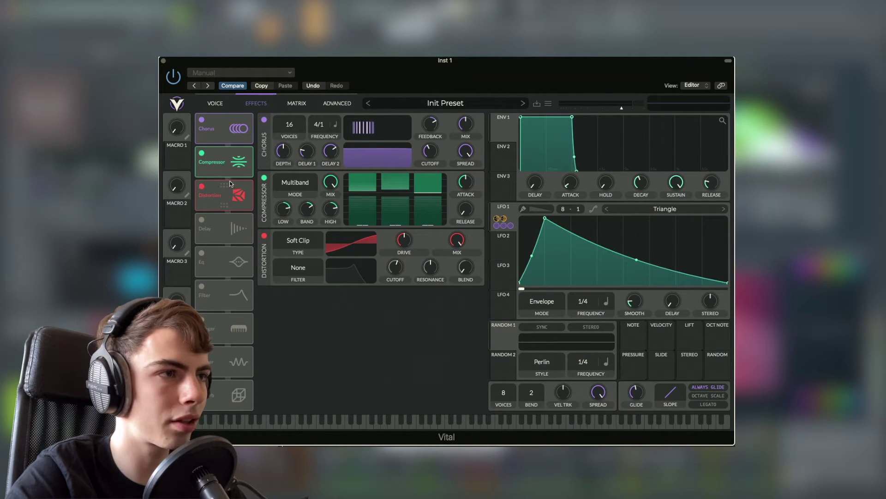
pyautogui.click(300, 242)
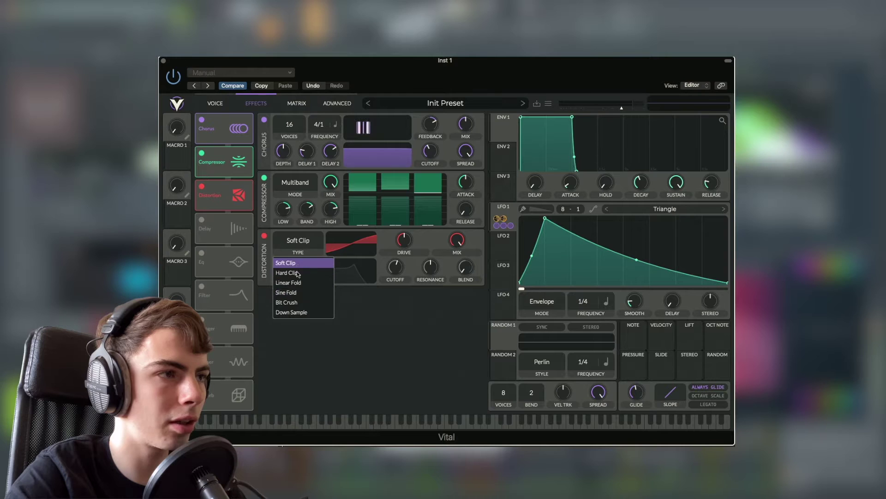
pyautogui.click(288, 272)
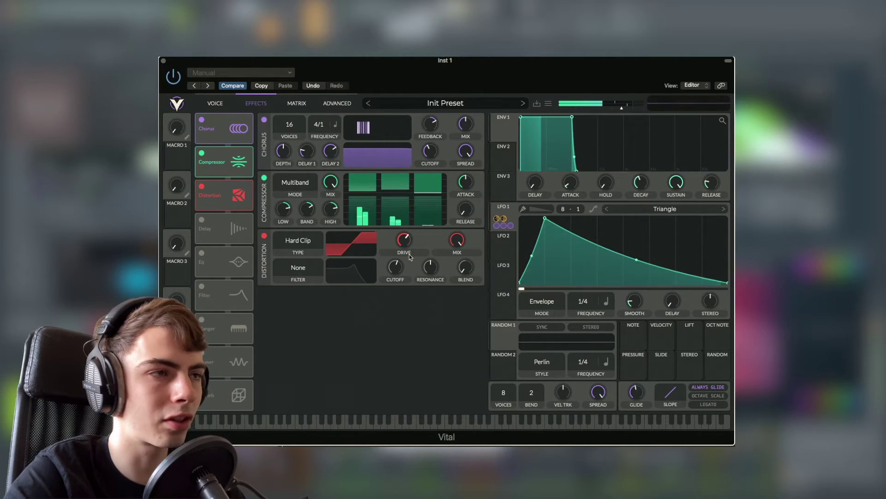
# - Set the distortion's filter to Pre and modulate its cutoff with LFO 1
pyautogui.moveTo(465, 214)
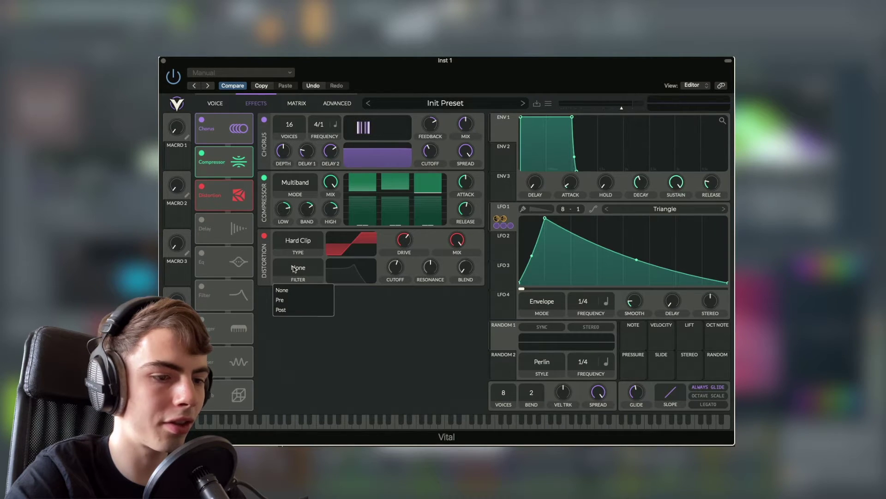
pyautogui.click(293, 299)
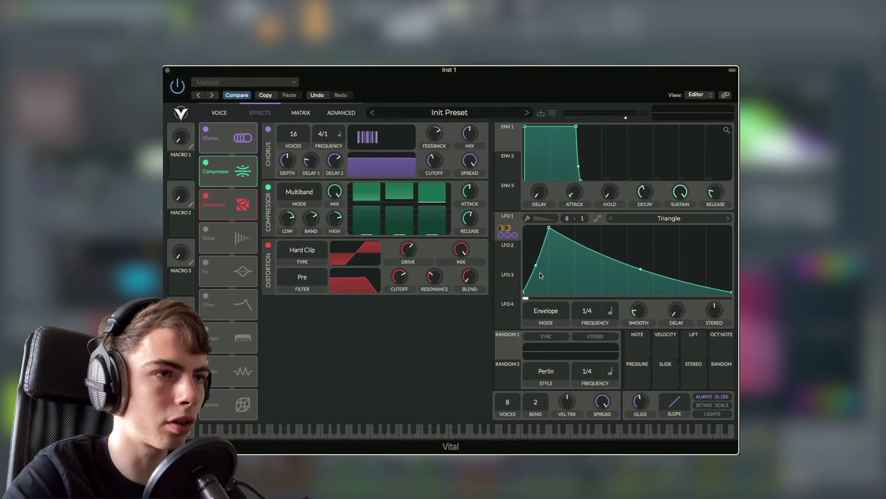
pyautogui.moveTo(507, 231); pyautogui.dragTo(401, 292)
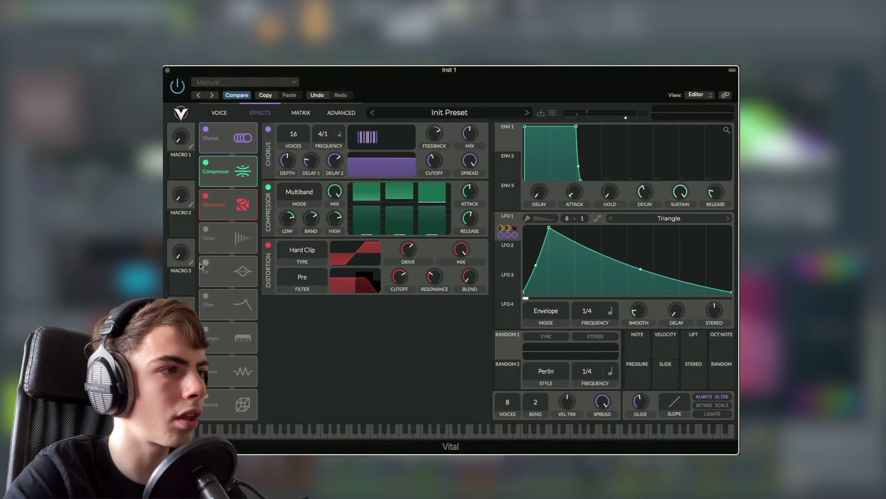
# - Enable the EQ directly after Distortion, turn its high band into a low-pass at 100 semitones, and raise that band's resonance
pyautogui.click(206, 262)
pyautogui.moveTo(219, 272); pyautogui.dragTo(219, 239)
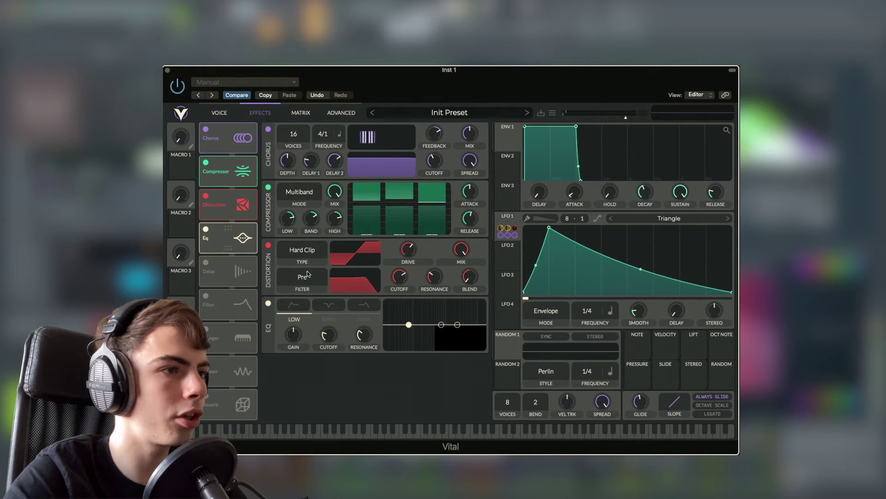
pyautogui.click(363, 305)
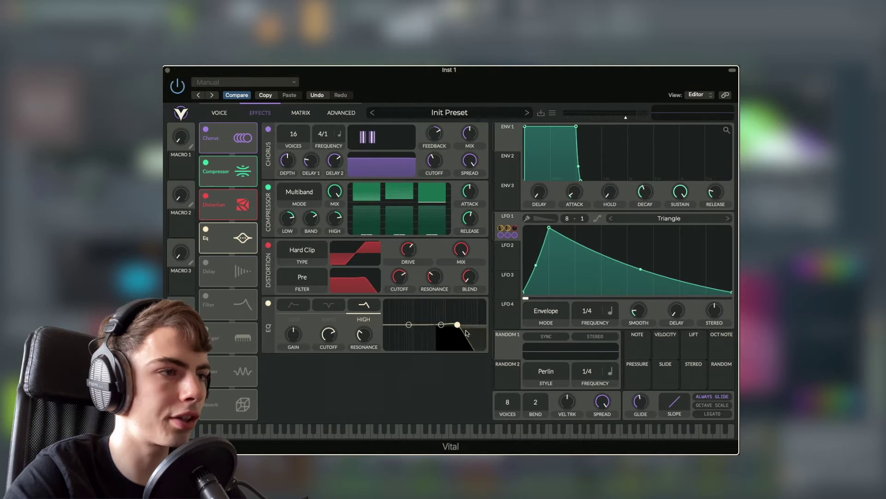
pyautogui.moveTo(329, 329)
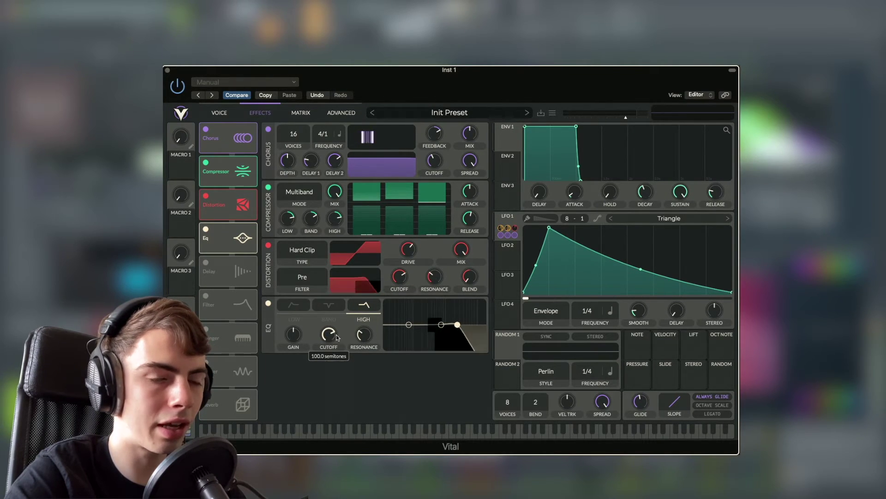
pyautogui.moveTo(364, 339); pyautogui.dragTo(365, 331)
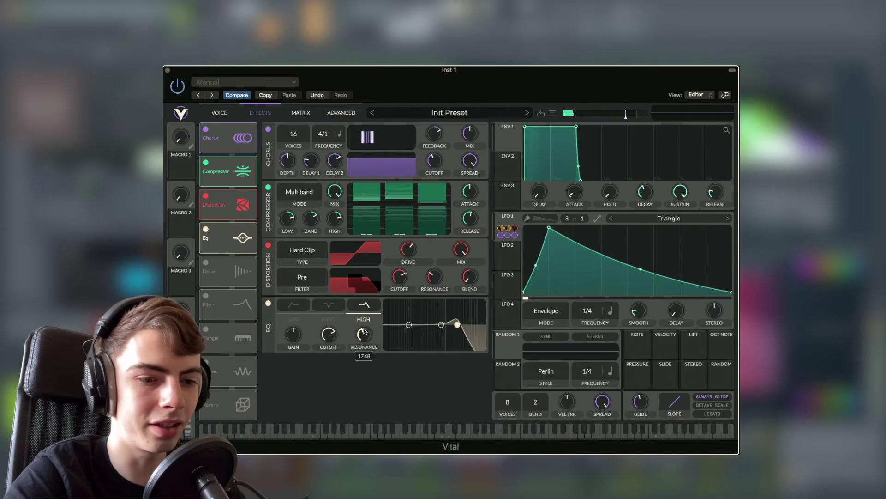
pyautogui.moveTo(507, 230); pyautogui.dragTo(365, 336)
pyautogui.rightClick(364, 356)
pyautogui.click(395, 382)
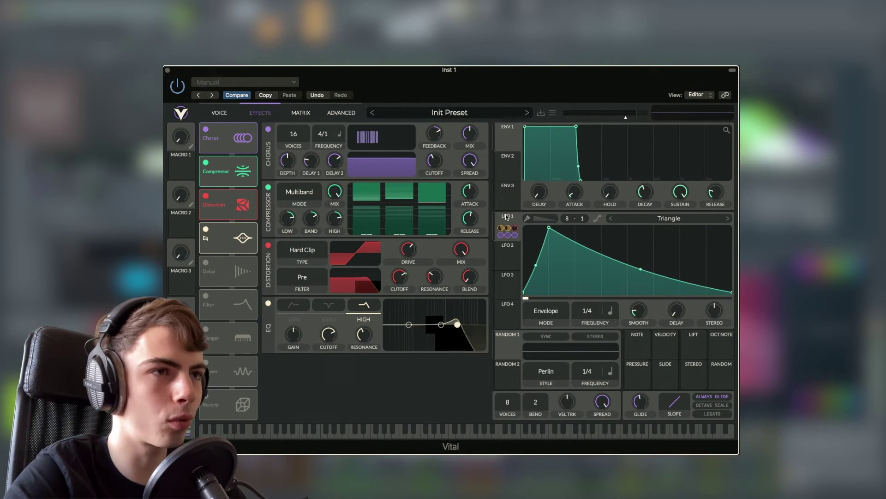
# - Modulate the cutoff of the EQ's high band with LFO 1
pyautogui.moveTo(508, 216); pyautogui.dragTo(330, 341)
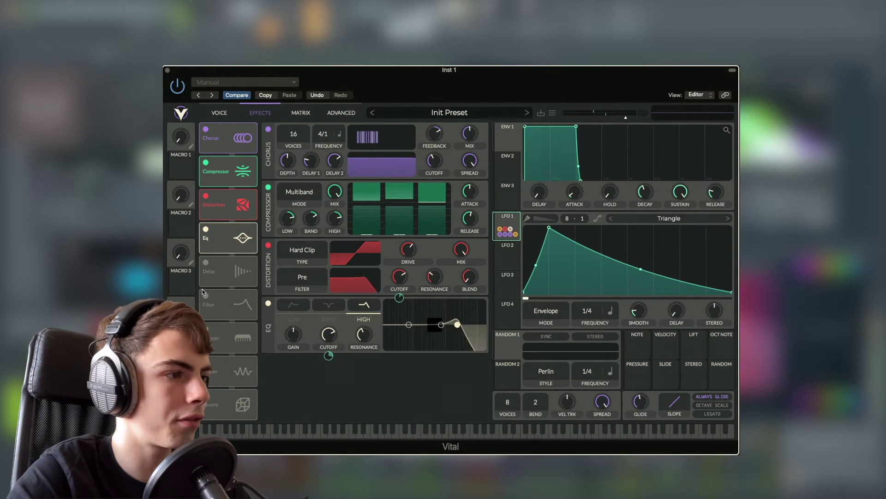
# - Enable Reverb directly after the EQ, reduce its size, shorten its time to about 0.18 secs, and audition the patch
pyautogui.click(206, 395)
pyautogui.moveTo(226, 398); pyautogui.dragTo(226, 263)
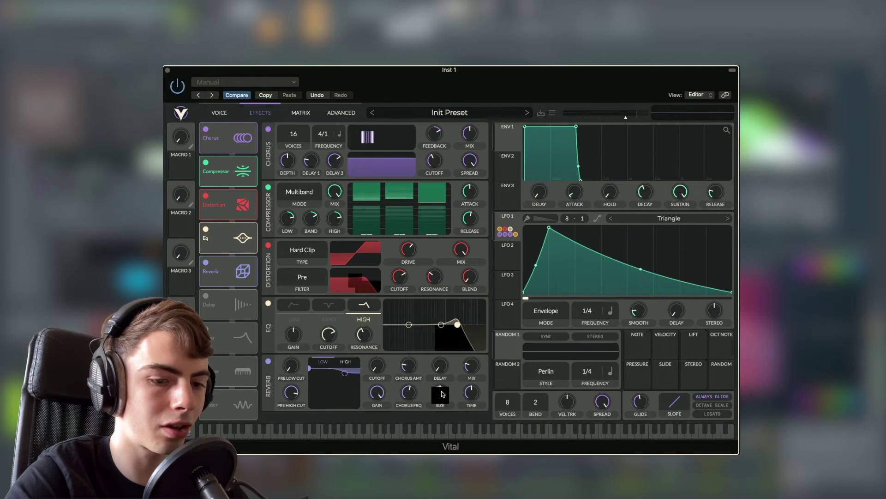
pyautogui.moveTo(441, 393); pyautogui.dragTo(444, 415)
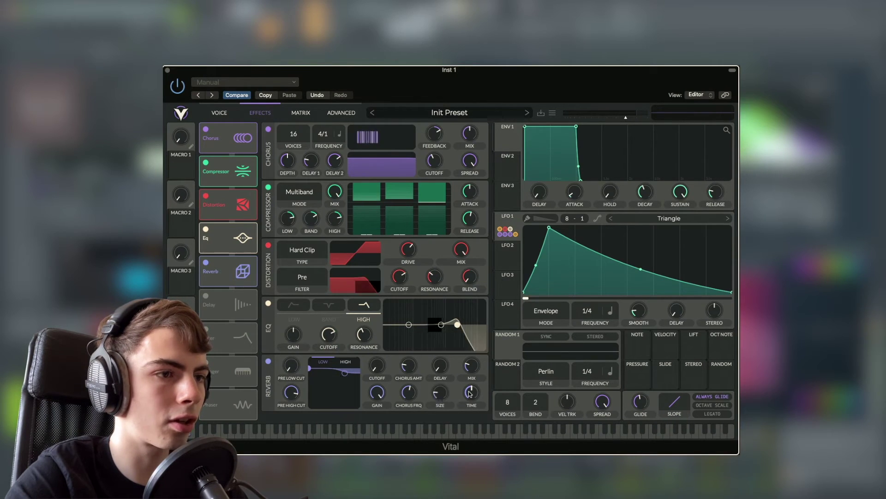
pyautogui.moveTo(469, 391); pyautogui.dragTo(473, 413)
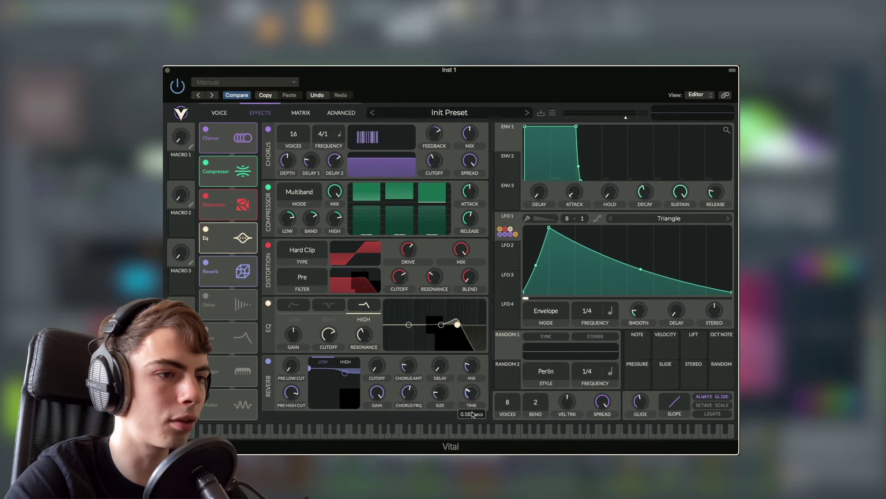
pyautogui.press('space')
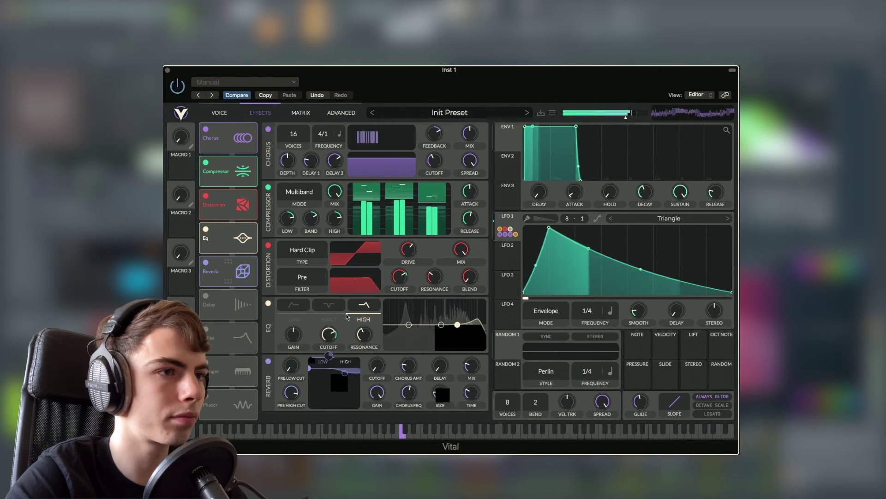
# - Fine-tune LFO 1's modulation amount on the distortion filter cutoff and set the compressor's release to about 61%
pyautogui.moveTo(399, 298); pyautogui.dragTo(400, 289)
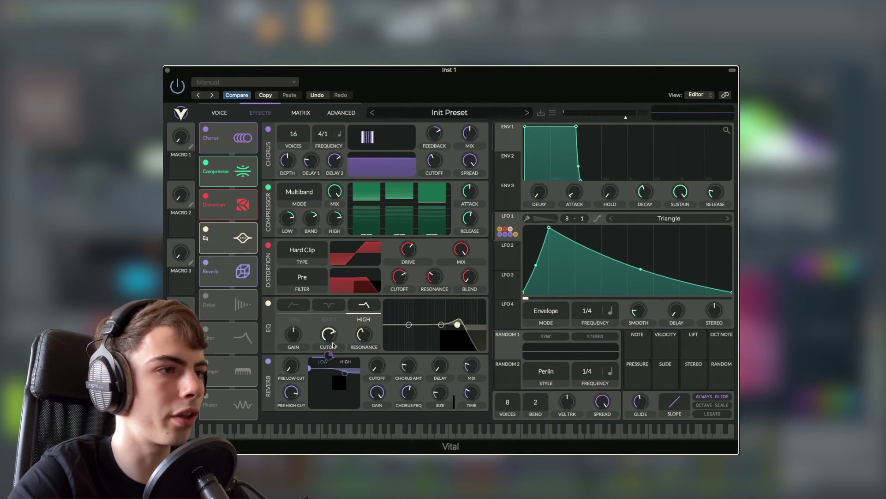
pyautogui.moveTo(399, 294); pyautogui.dragTo(399, 297)
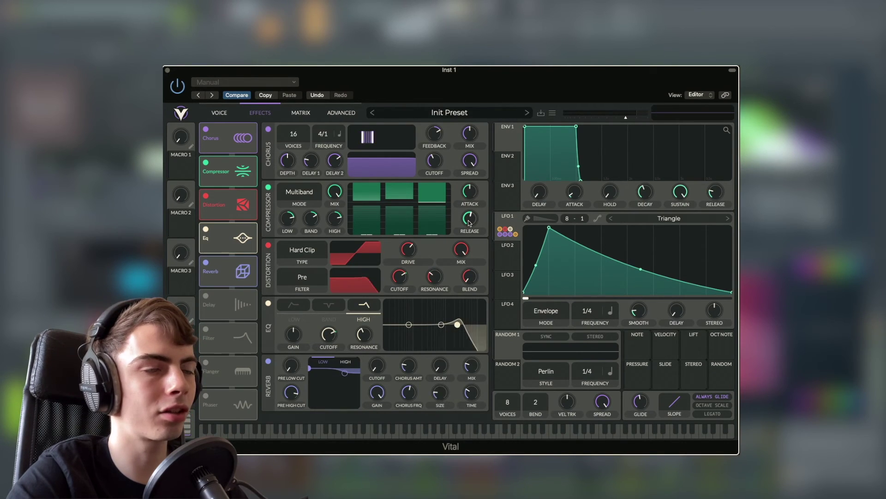
pyautogui.moveTo(469, 223); pyautogui.dragTo(467, 213)
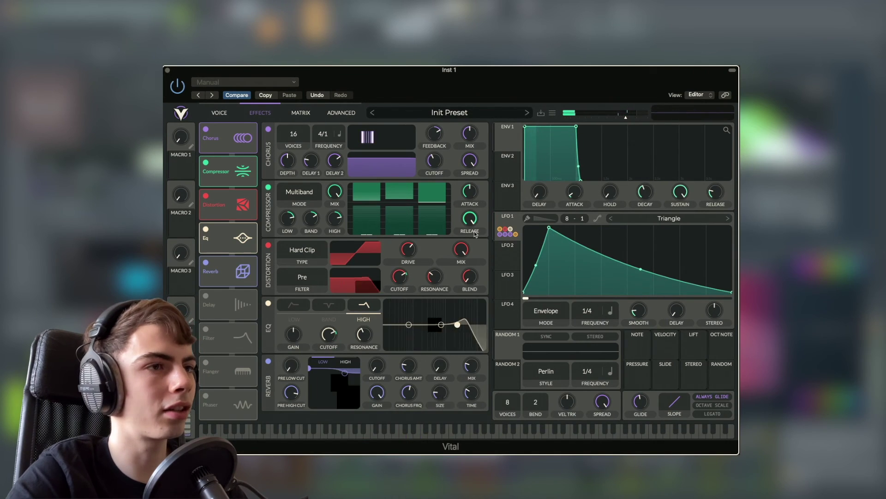
pyautogui.moveTo(474, 256); pyautogui.dragTo(474, 276)
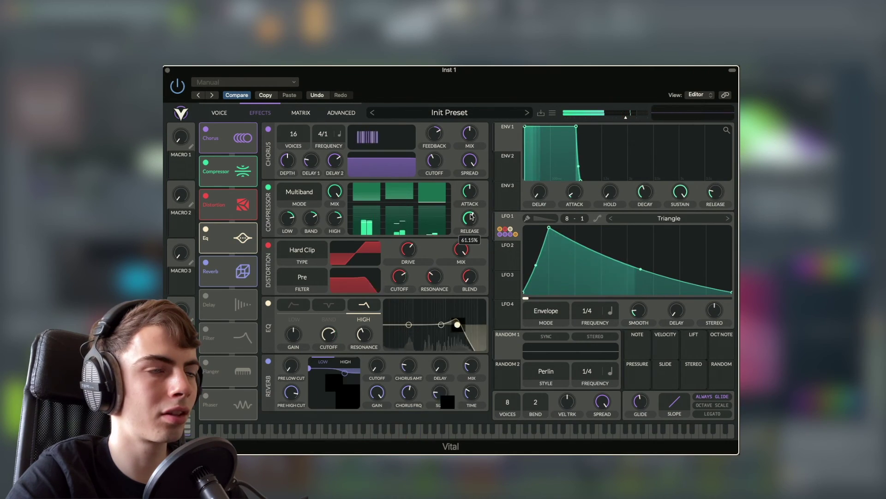